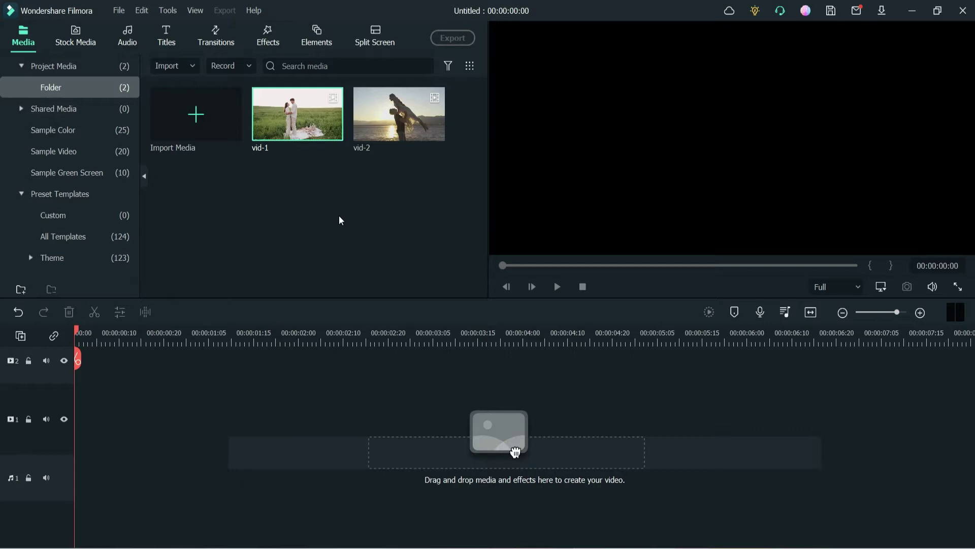
# Place vid-2 on video track 1 and trim it to end at 00:00:06:00
pyautogui.doubleClick(382, 130)
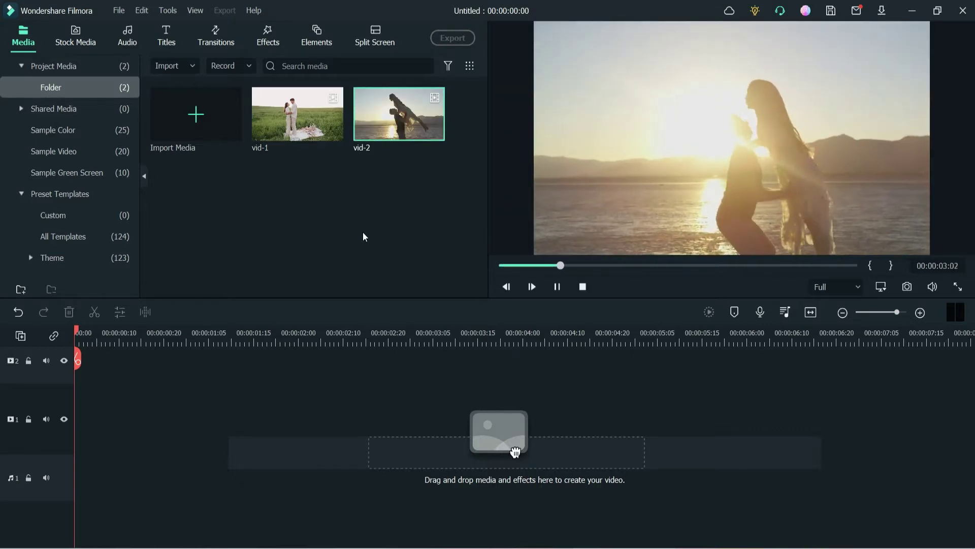
pyautogui.moveTo(395, 115)
pyautogui.moveTo(395, 115); pyautogui.dragTo(66, 503)
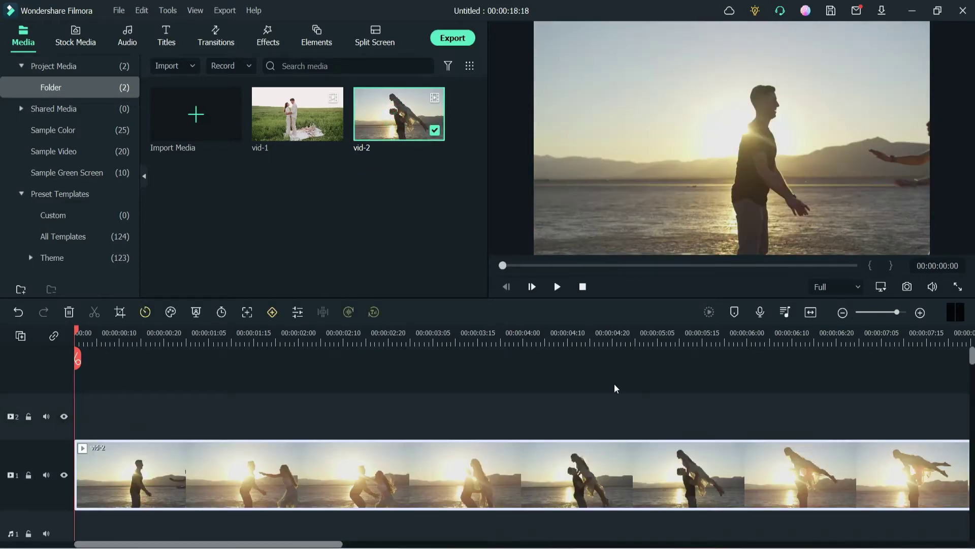
pyautogui.click(756, 338)
pyautogui.click(747, 357)
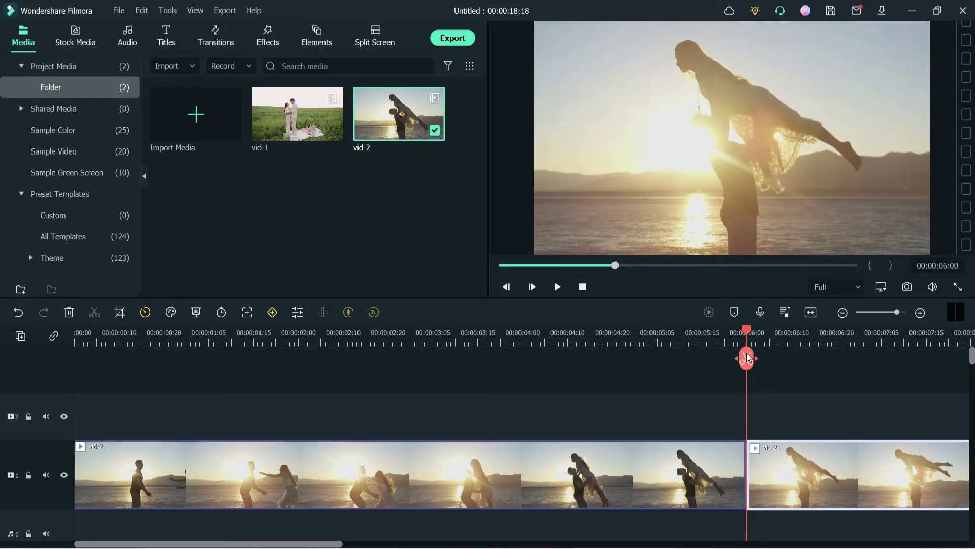
pyautogui.press('Delete')
# Add a second vid-2 copy on track 2, also trimmed to 00:00:06:00
pyautogui.moveTo(393, 117); pyautogui.dragTo(78, 400)
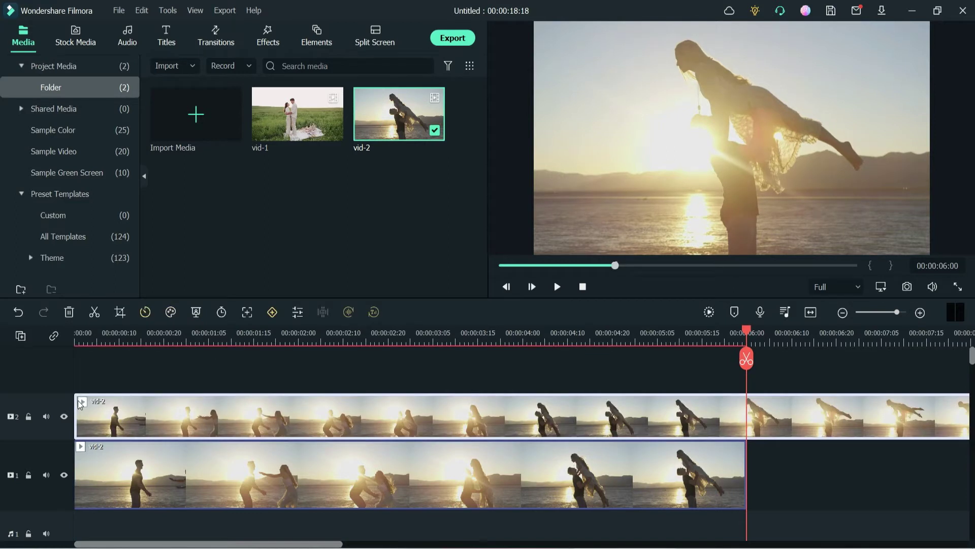
pyautogui.click(746, 358)
pyautogui.press('Delete')
pyautogui.press('space')
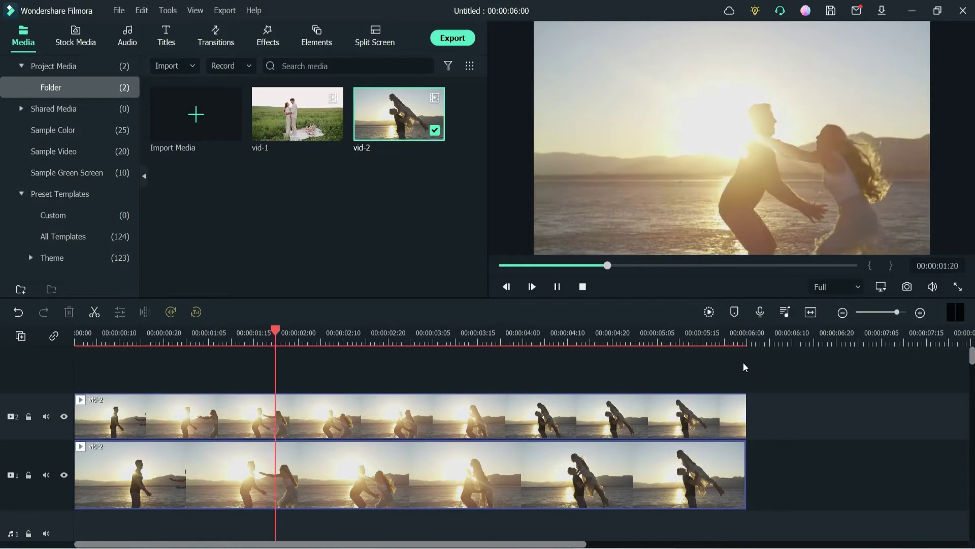
# Lock video track 1 and set the top vid-2 clip's blending mode to Overlay
pyautogui.click(28, 475)
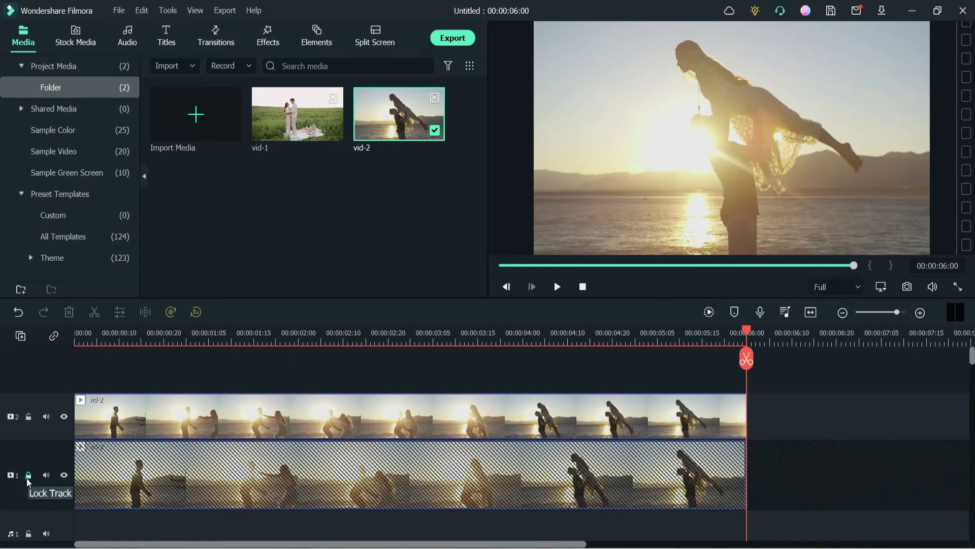
pyautogui.doubleClick(389, 425)
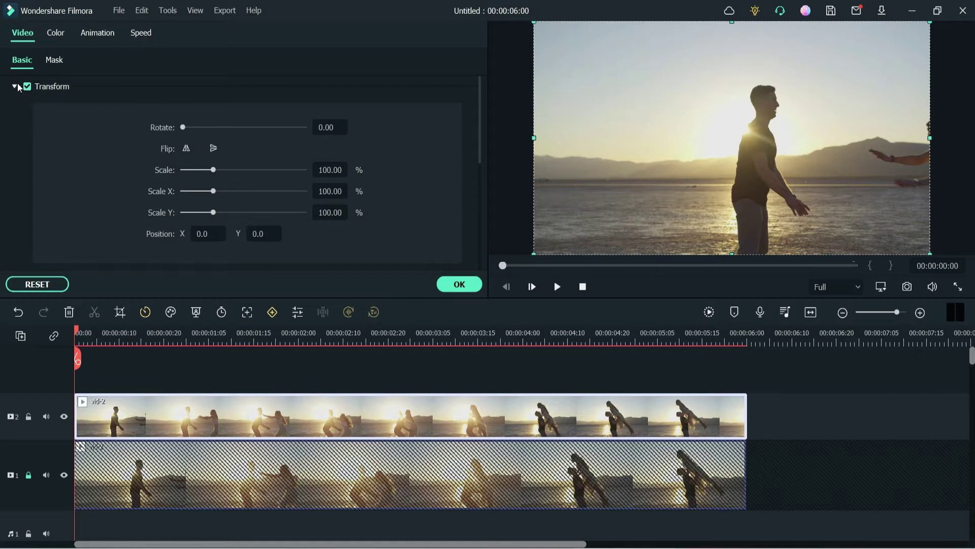
pyautogui.click(17, 87)
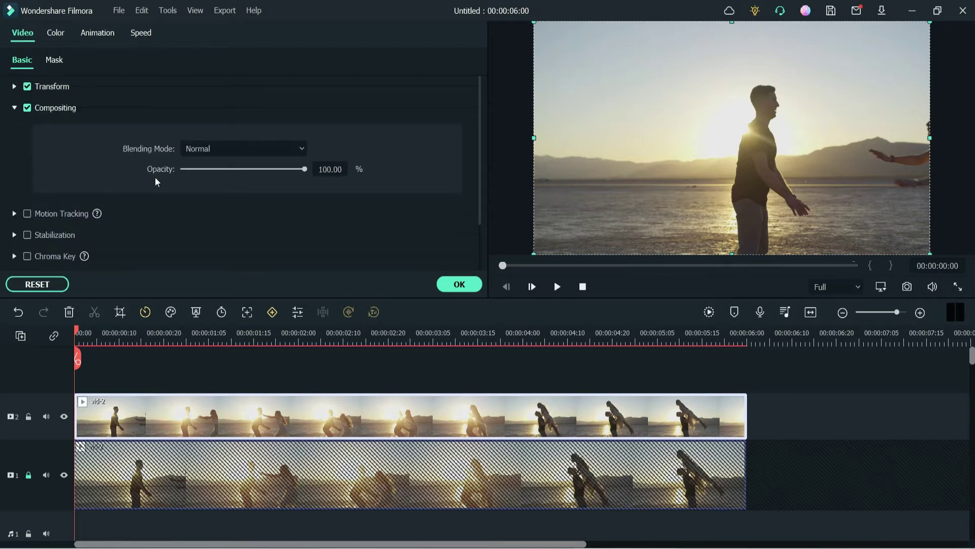
pyautogui.click(229, 150)
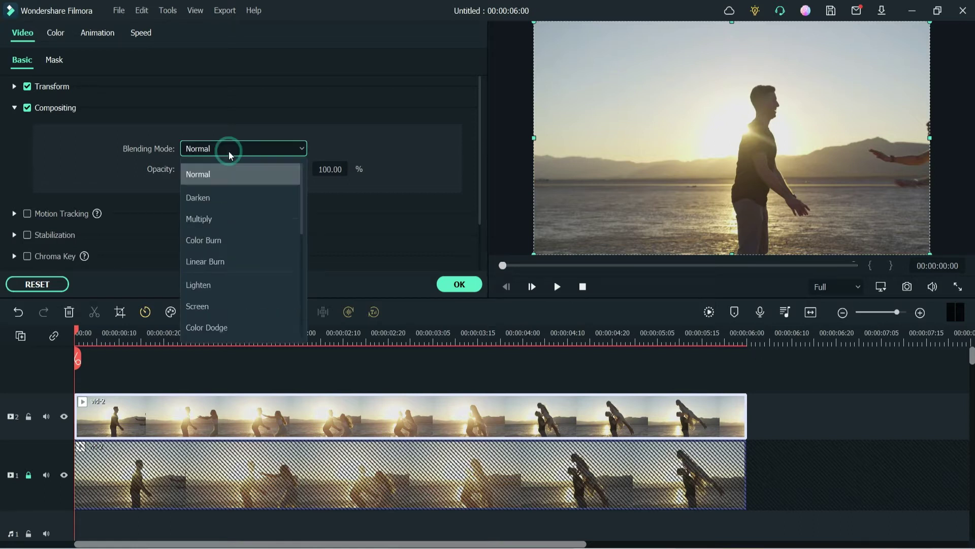
pyautogui.scroll(-3, 247, 189)
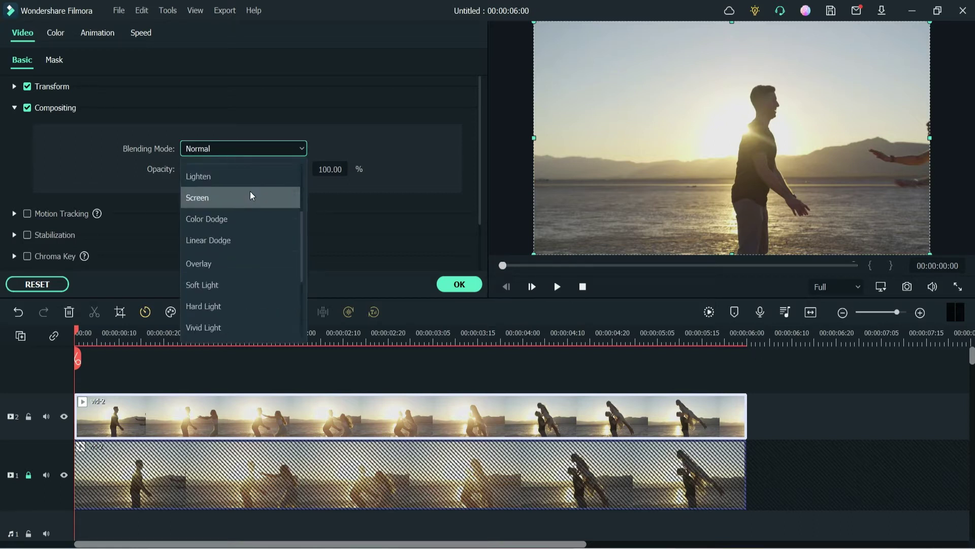
pyautogui.click(224, 265)
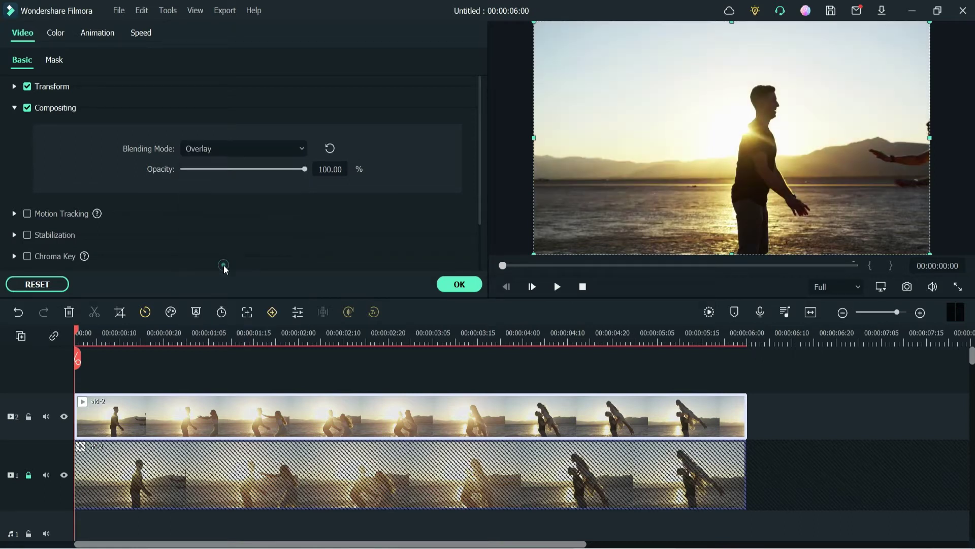
pyautogui.click(476, 288)
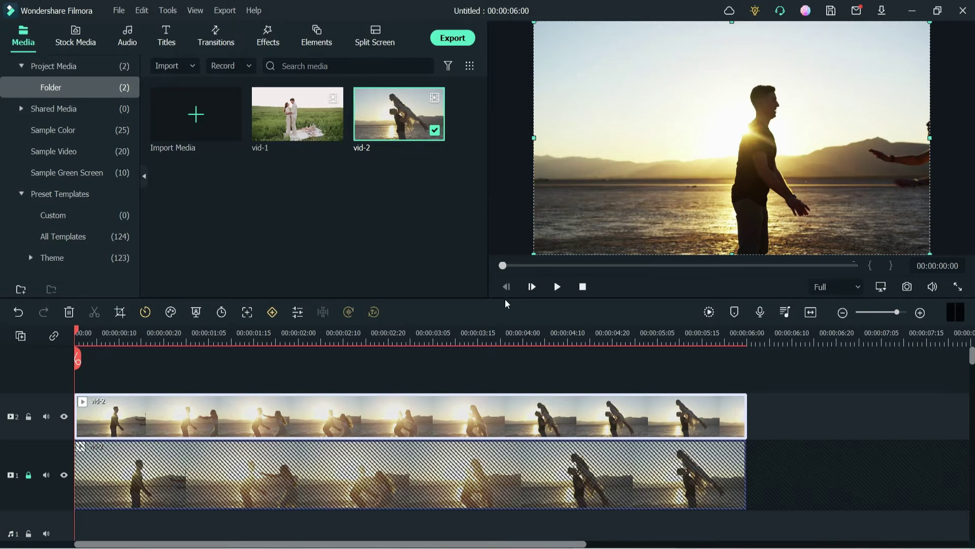
# Shift the top clip left to X -232.4 and scale it to 147.92%
pyautogui.moveTo(681, 185); pyautogui.dragTo(584, 185)
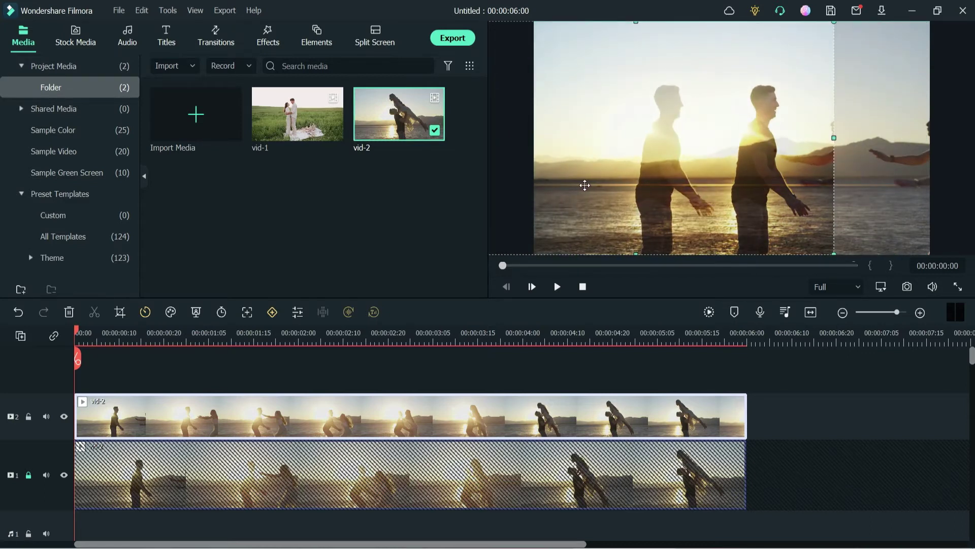
pyautogui.doubleClick(192, 422)
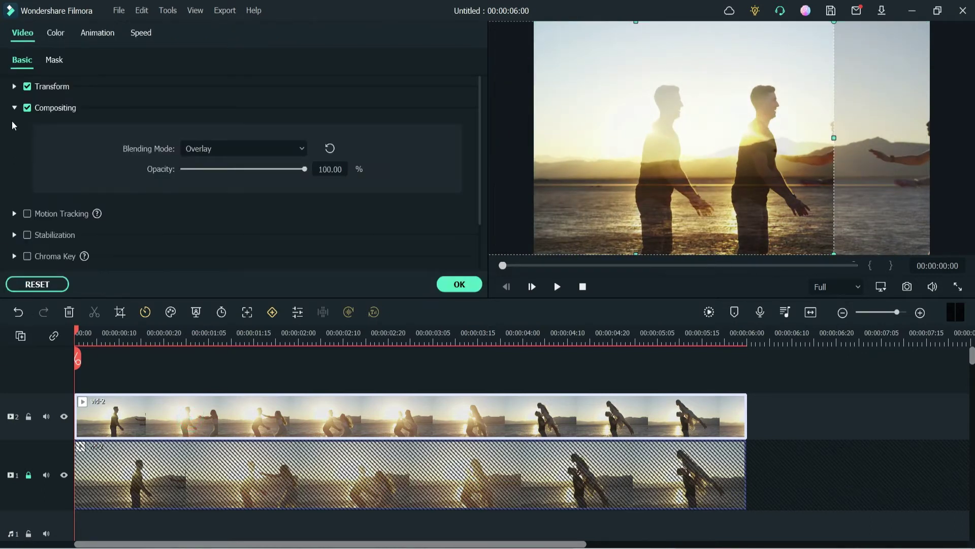
pyautogui.click(15, 109)
pyautogui.click(15, 87)
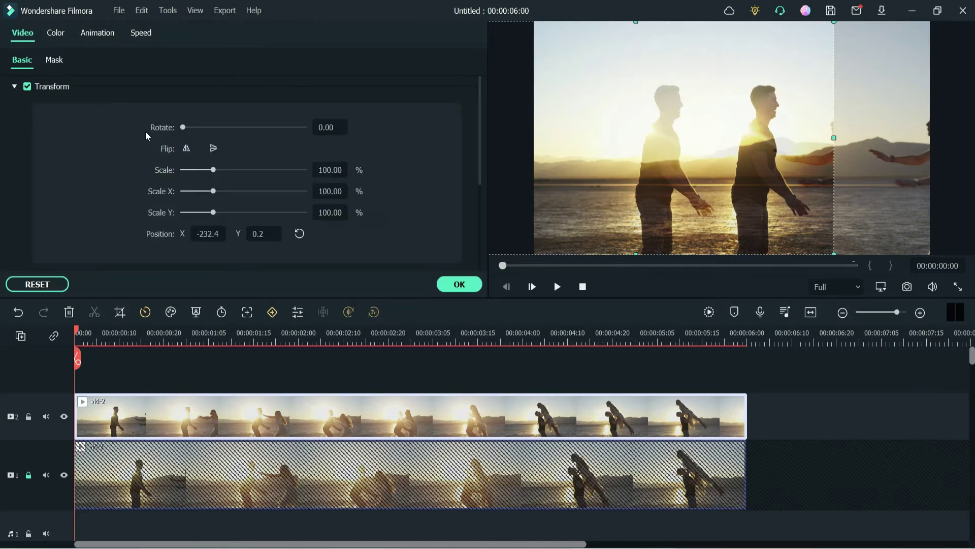
pyautogui.moveTo(214, 171); pyautogui.dragTo(229, 176)
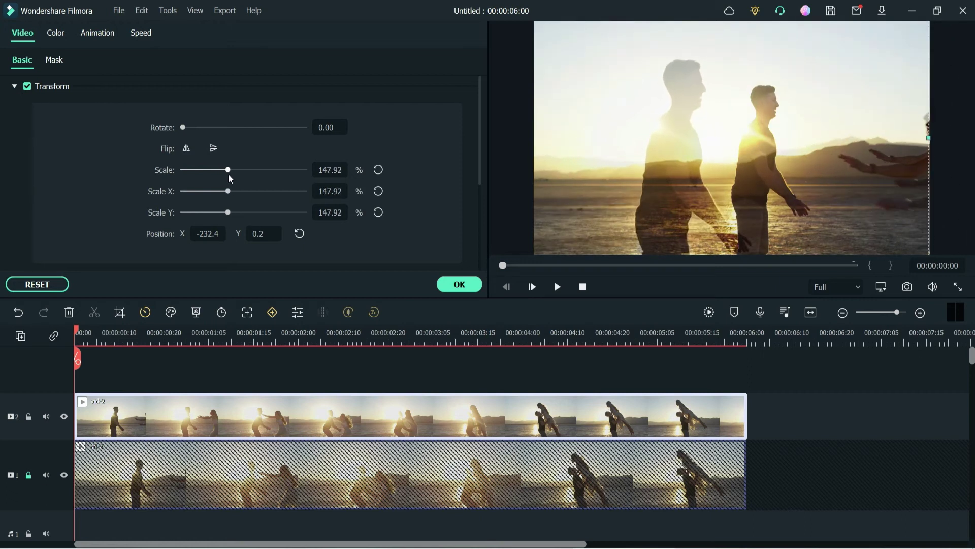
pyautogui.click(459, 284)
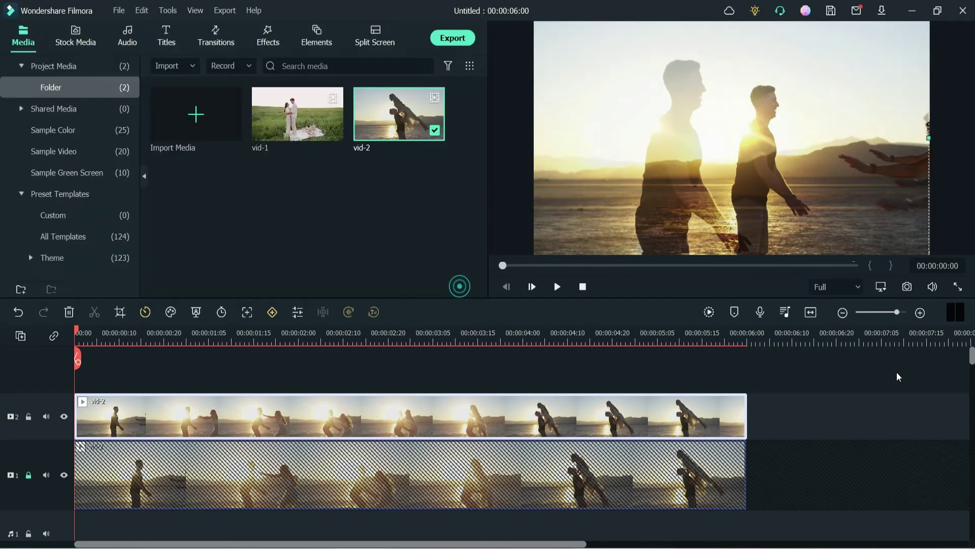
# Play back the blended result and unlock video track 1
pyautogui.press('space')
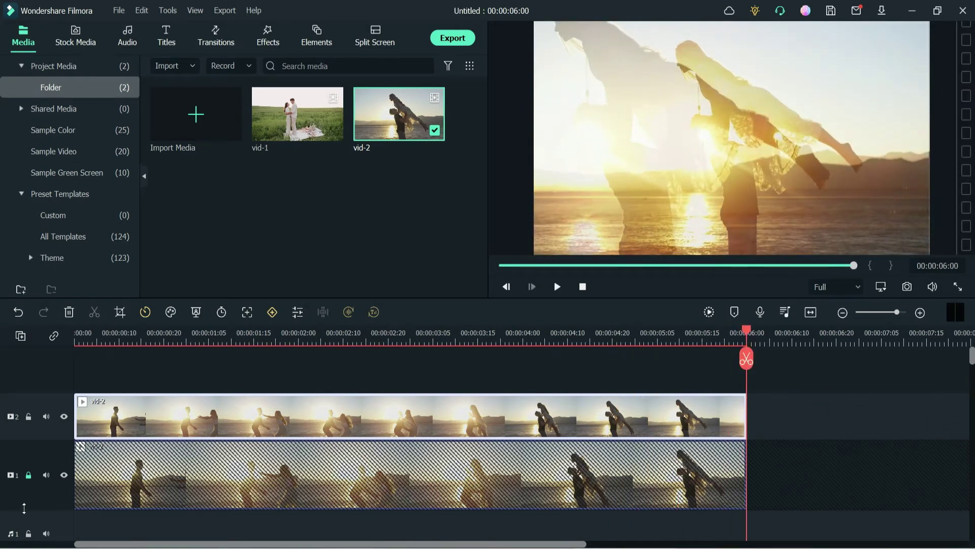
pyautogui.click(28, 477)
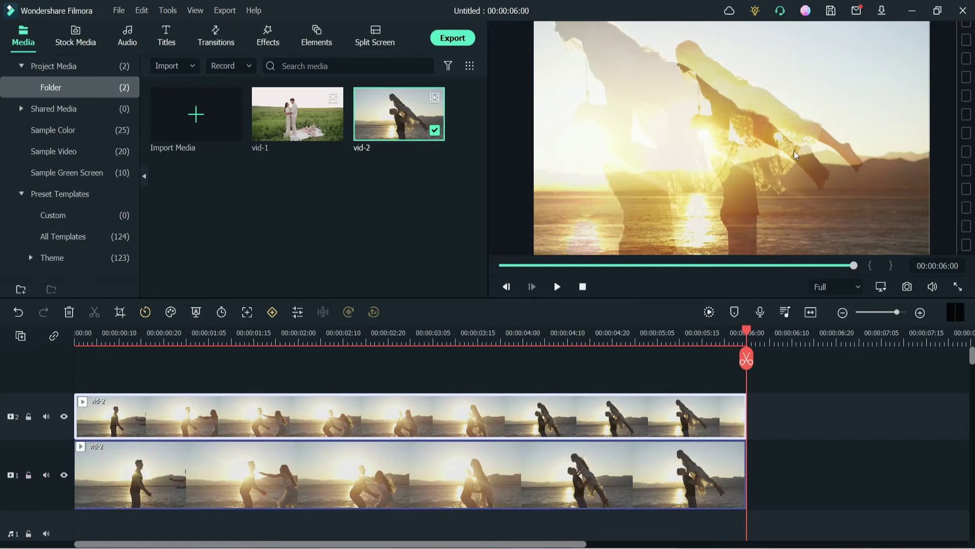
# Lock track 2 and move the bottom vid-2 clip to X 70.1 at 114.58% scale
pyautogui.click(570, 477)
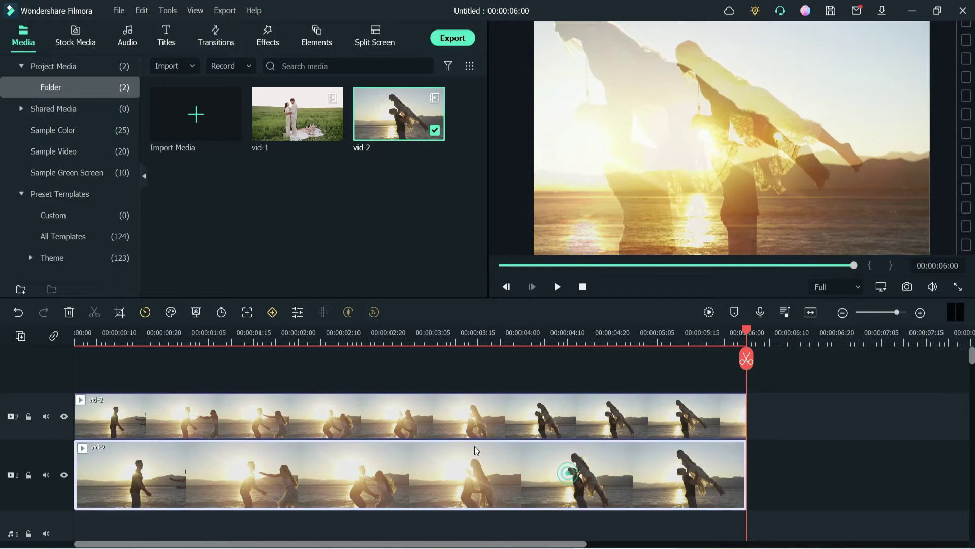
pyautogui.click(29, 417)
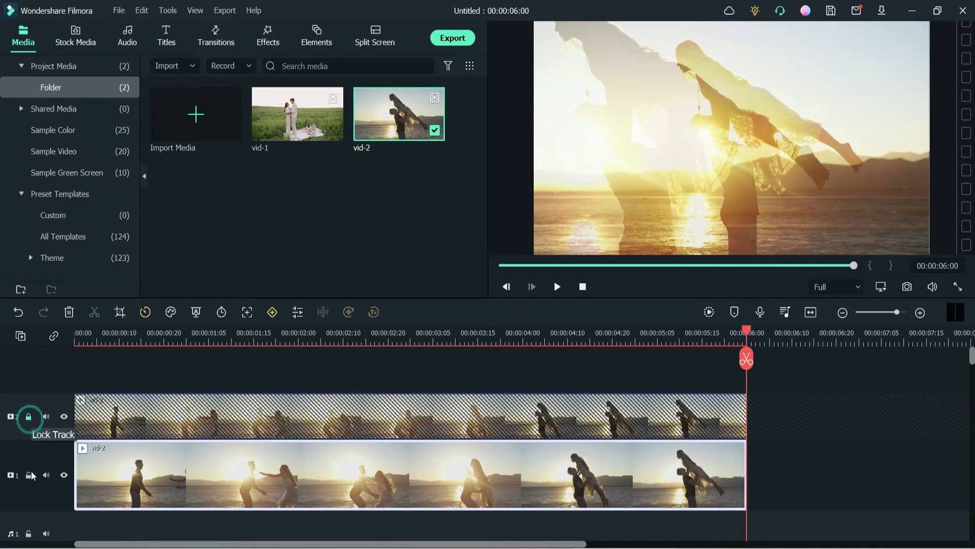
pyautogui.click(866, 170)
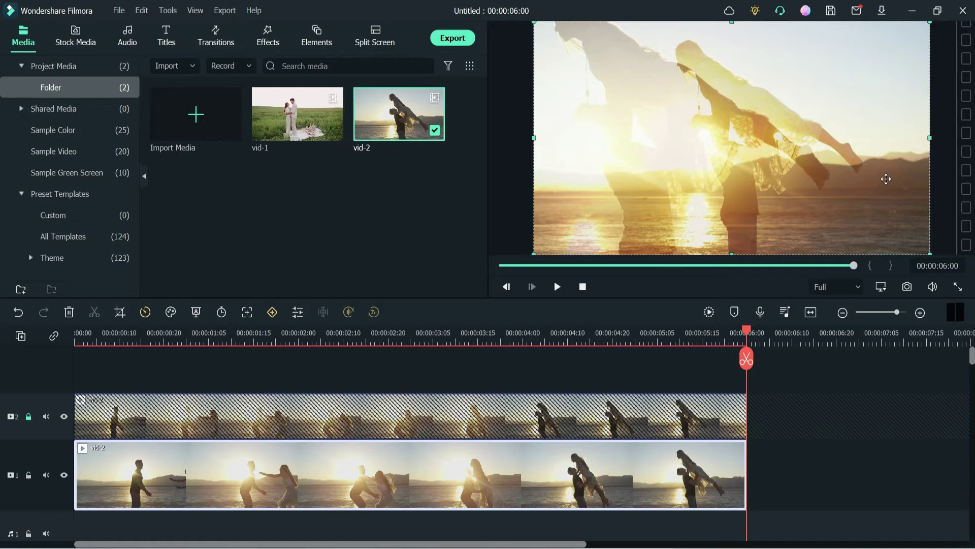
pyautogui.moveTo(885, 178); pyautogui.dragTo(914, 178)
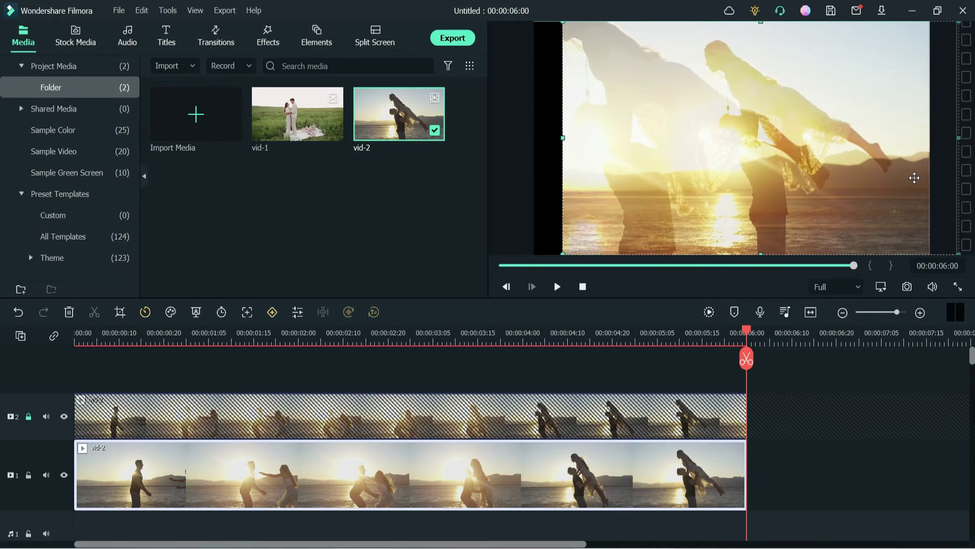
pyautogui.doubleClick(266, 489)
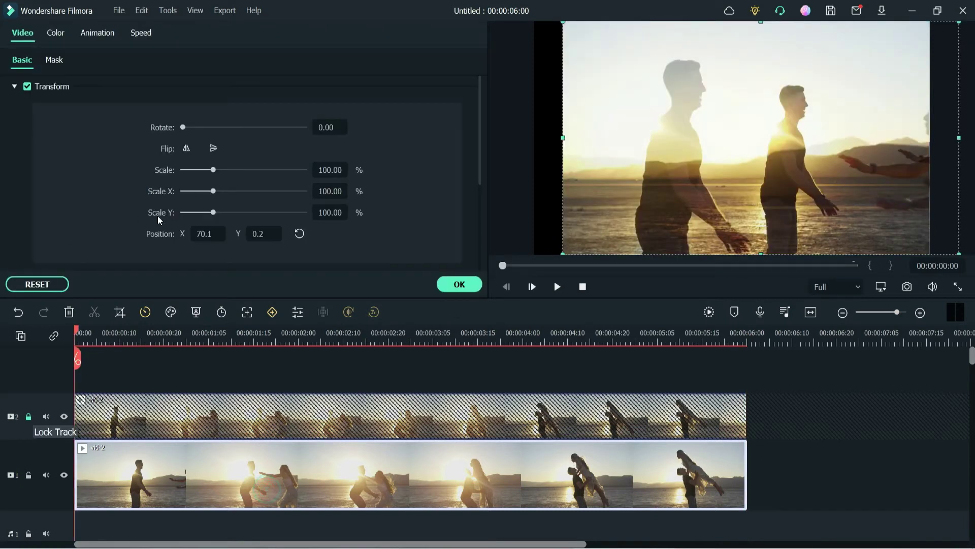
pyautogui.moveTo(215, 170); pyautogui.dragTo(219, 171)
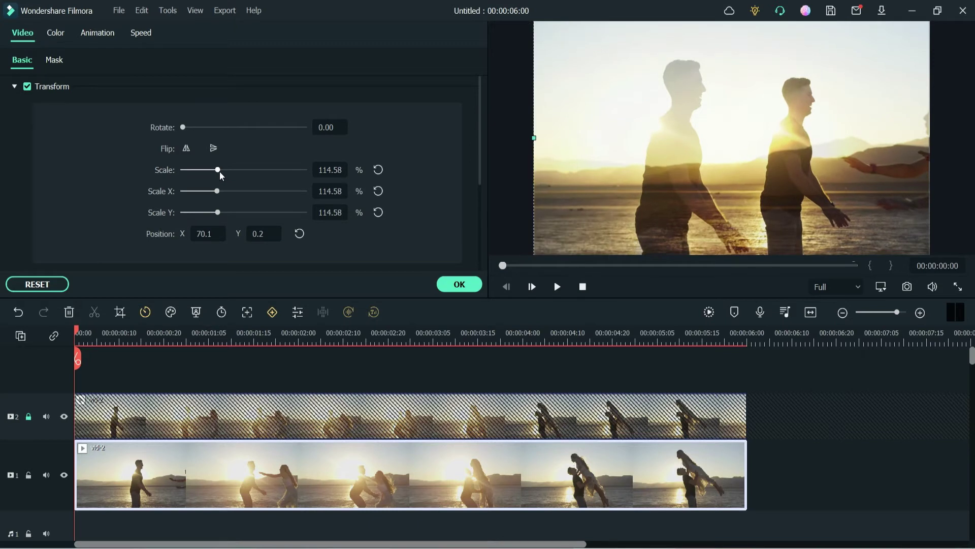
pyautogui.click(471, 287)
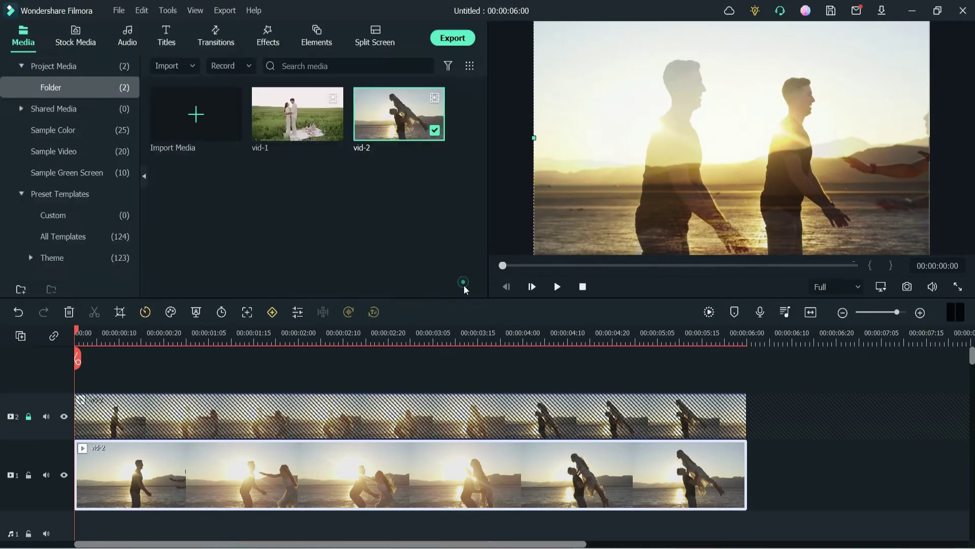
# Add the Promised song from the music library to the audio track
pyautogui.click(127, 41)
pyautogui.moveTo(207, 222); pyautogui.dragTo(77, 521)
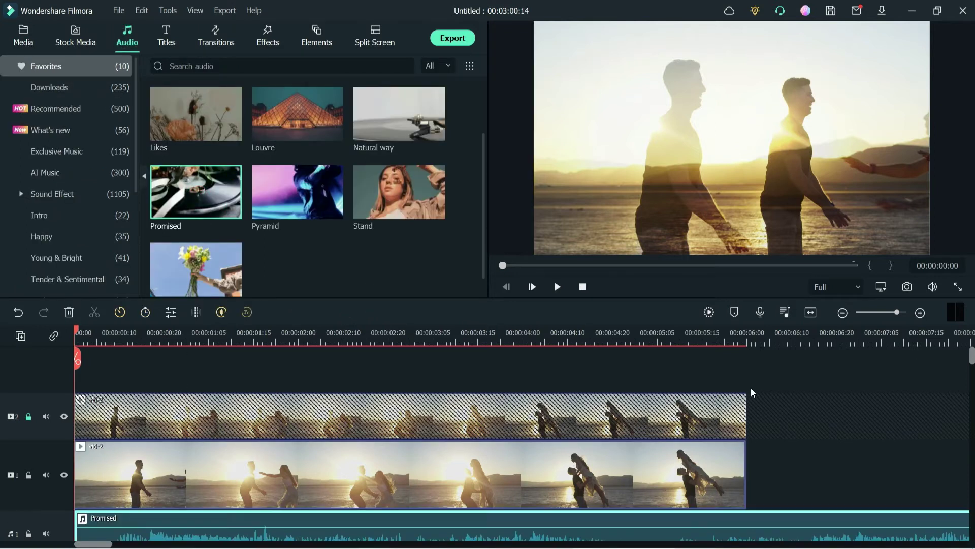
pyautogui.click(746, 336)
# Trim the Promised music to end at 00:00:06:00, play back, and unlock track 2
pyautogui.click(747, 358)
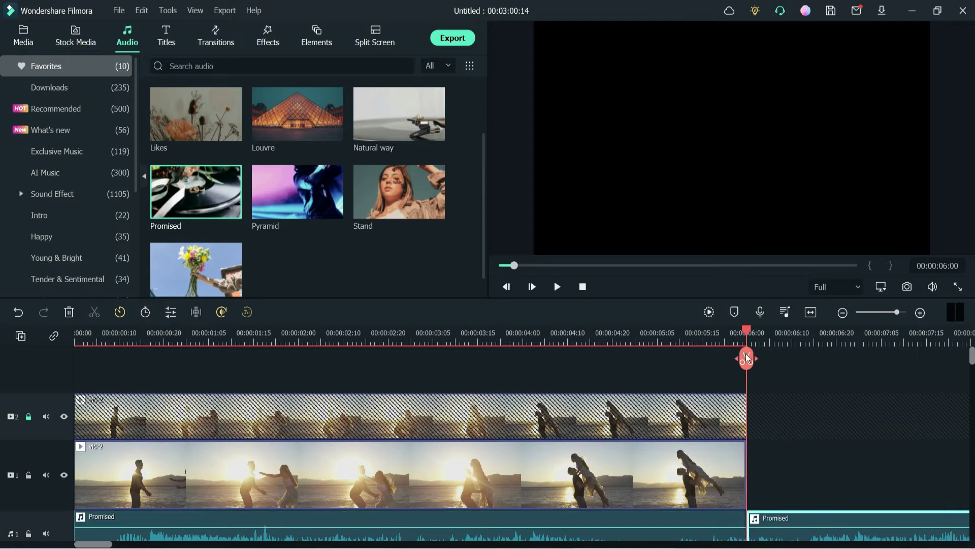
pyautogui.press('Delete')
pyautogui.press('space')
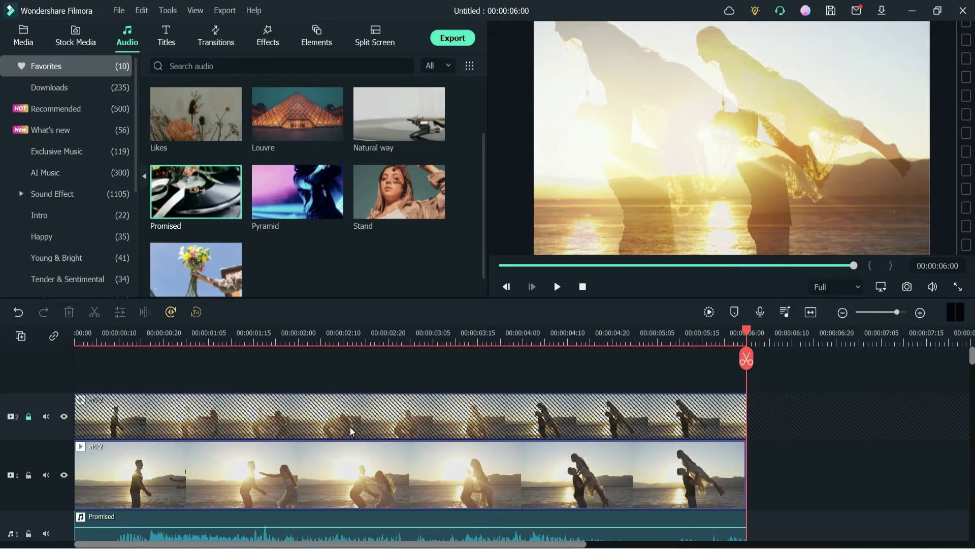
pyautogui.click(29, 419)
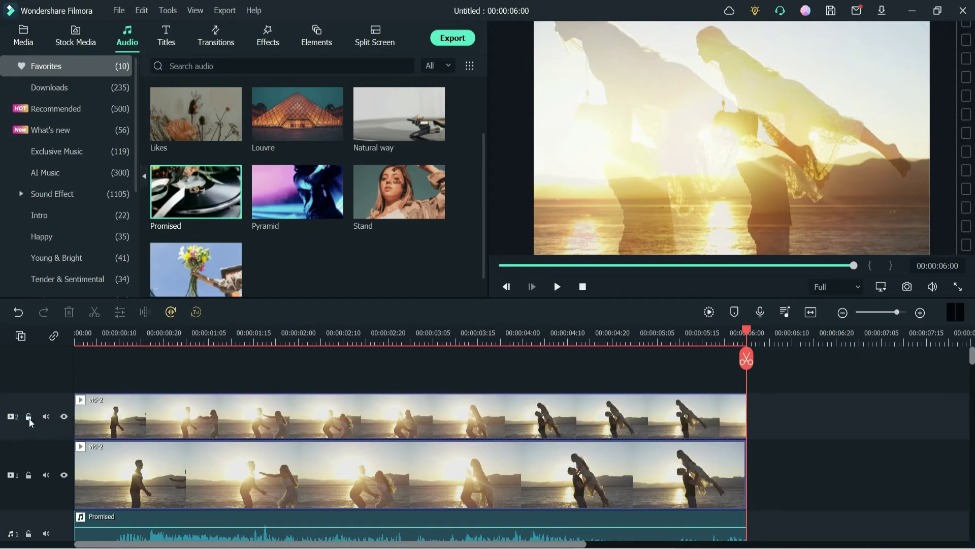
# Replace the track 2 duplicate with vid-1, cut to end at 00:00:06:00
pyautogui.hotkey('ctrl', 'z')
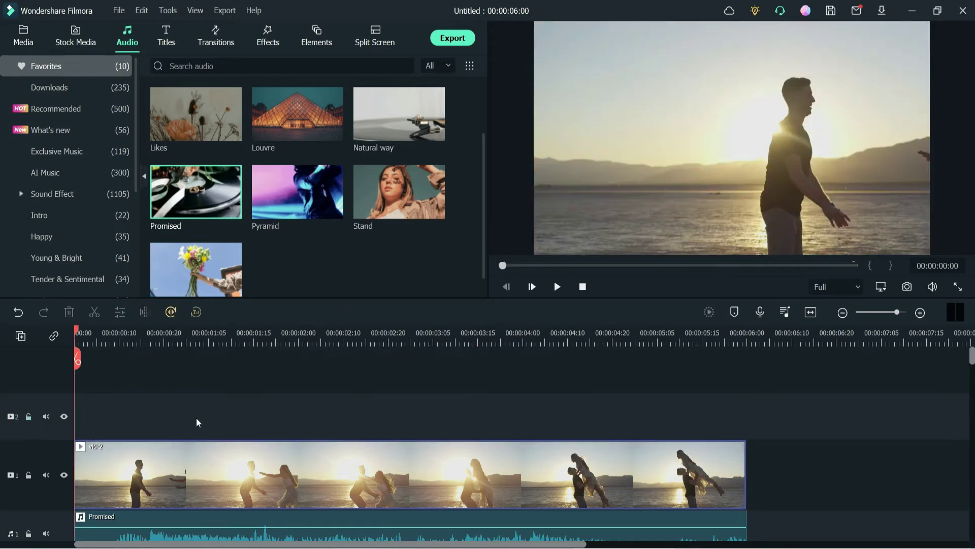
pyautogui.click(23, 36)
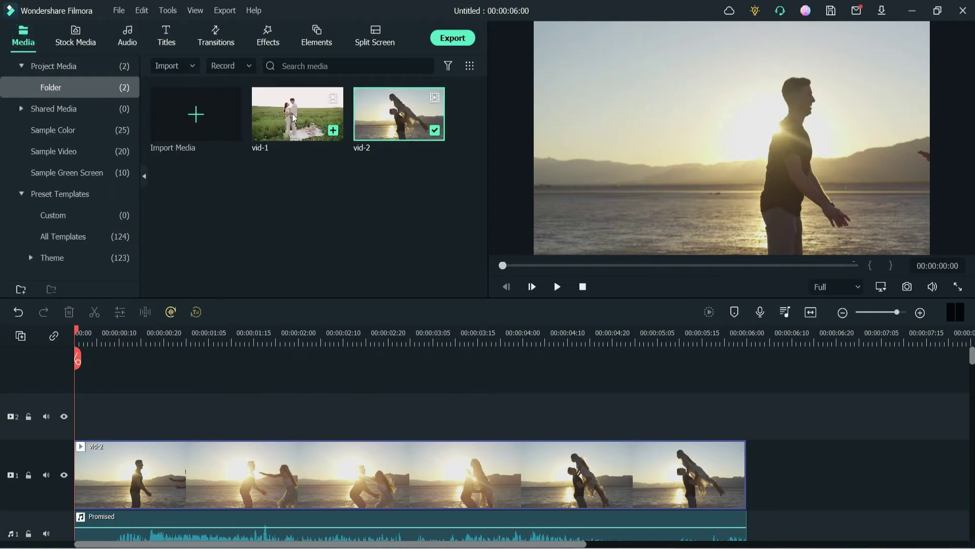
pyautogui.moveTo(292, 120); pyautogui.dragTo(69, 405)
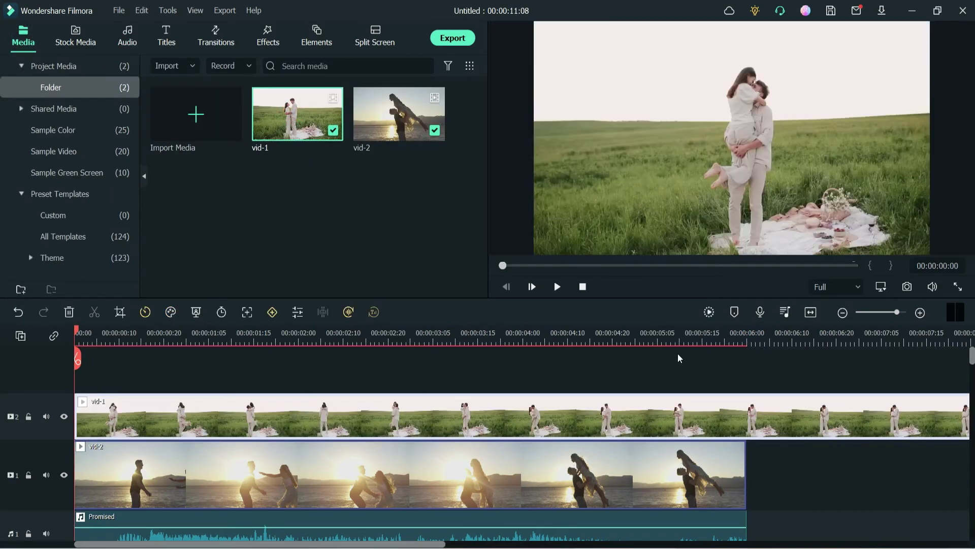
pyautogui.click(746, 331)
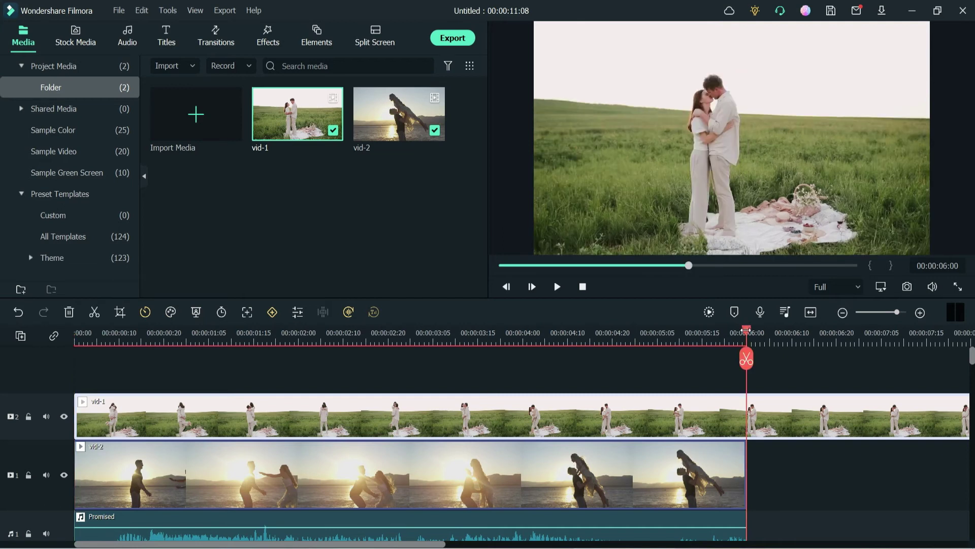
pyautogui.click(749, 357)
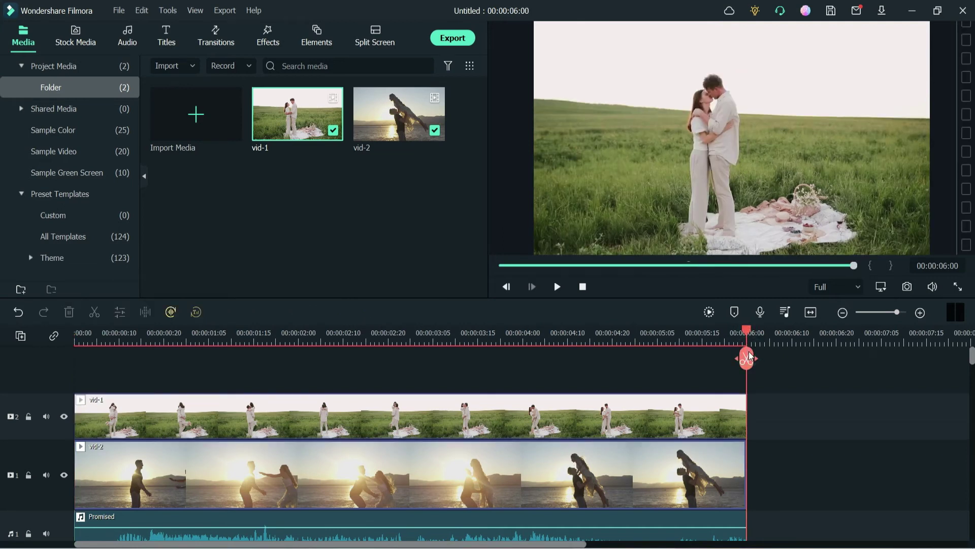
pyautogui.click(262, 488)
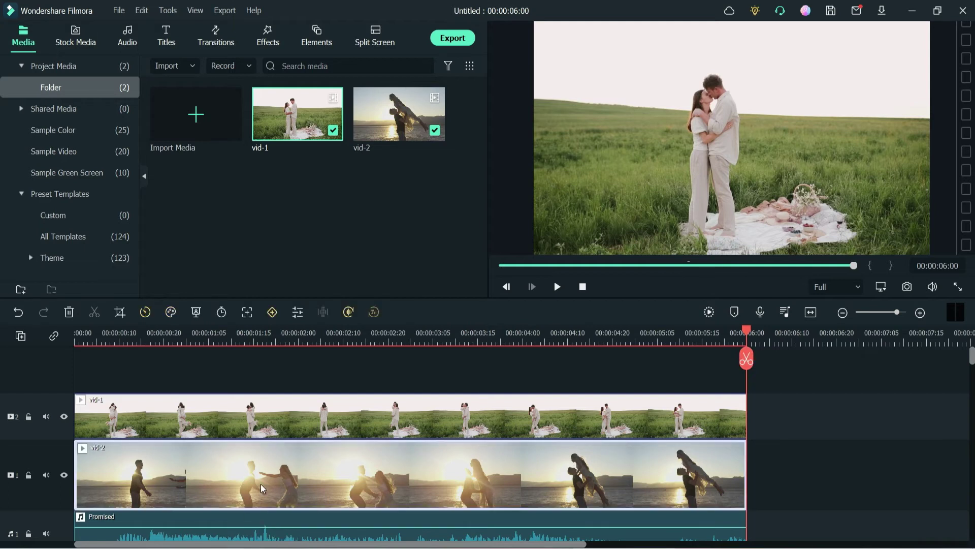
pyautogui.click(285, 425)
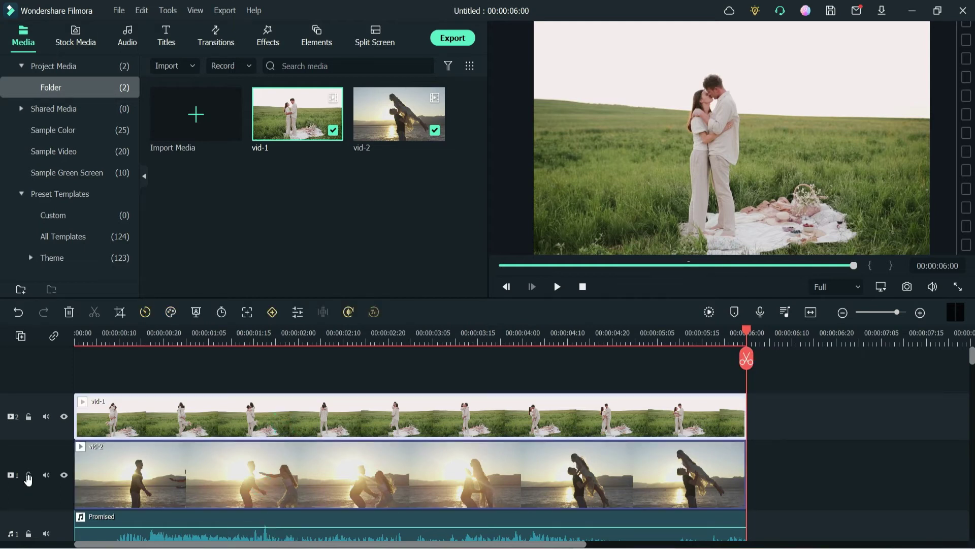
# Lock the vid-2 track and set vid-1's blending mode to Overlay
pyautogui.click(28, 475)
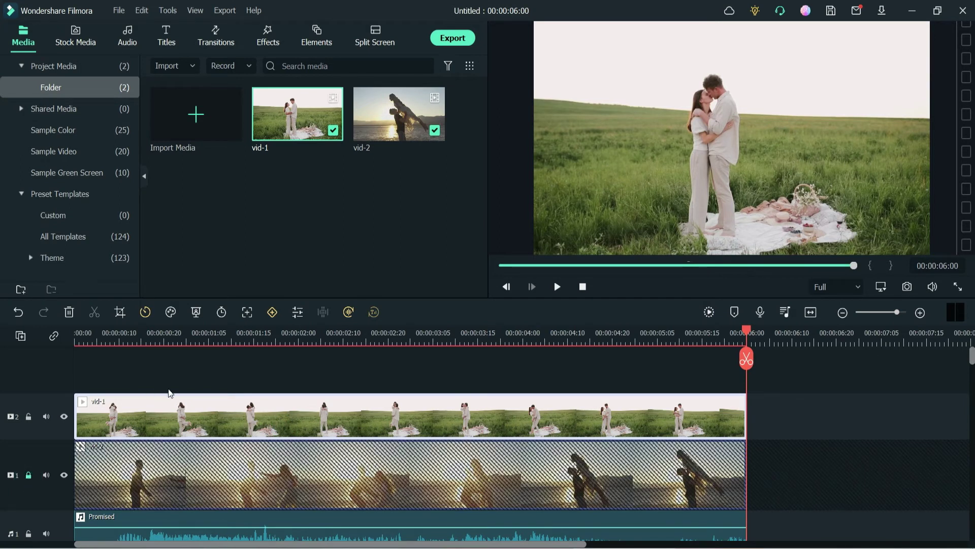
pyautogui.doubleClick(224, 410)
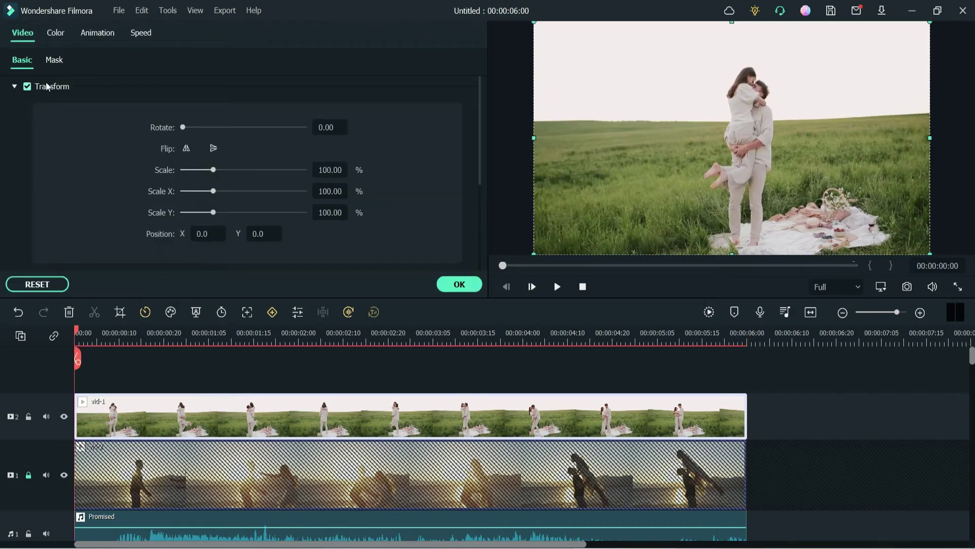
pyautogui.click(15, 86)
pyautogui.click(15, 107)
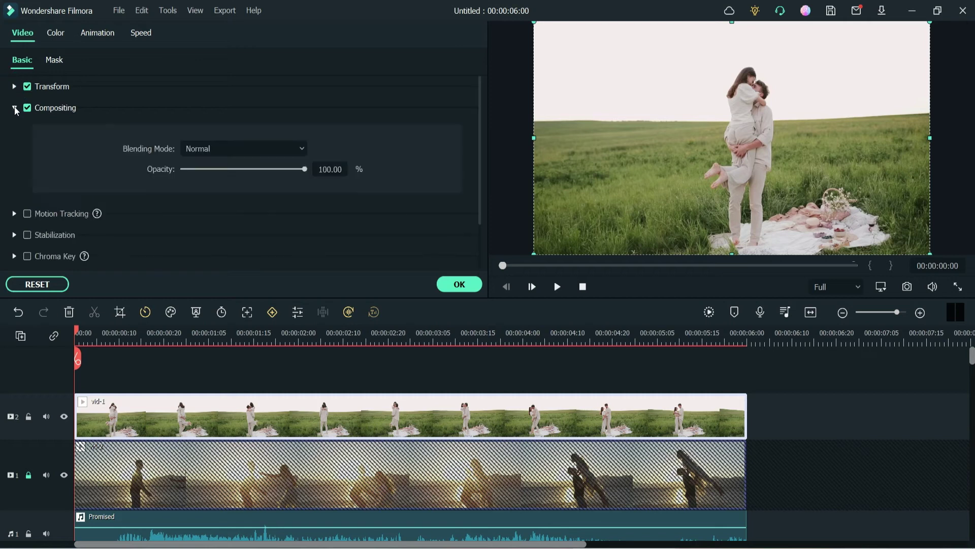
pyautogui.click(259, 152)
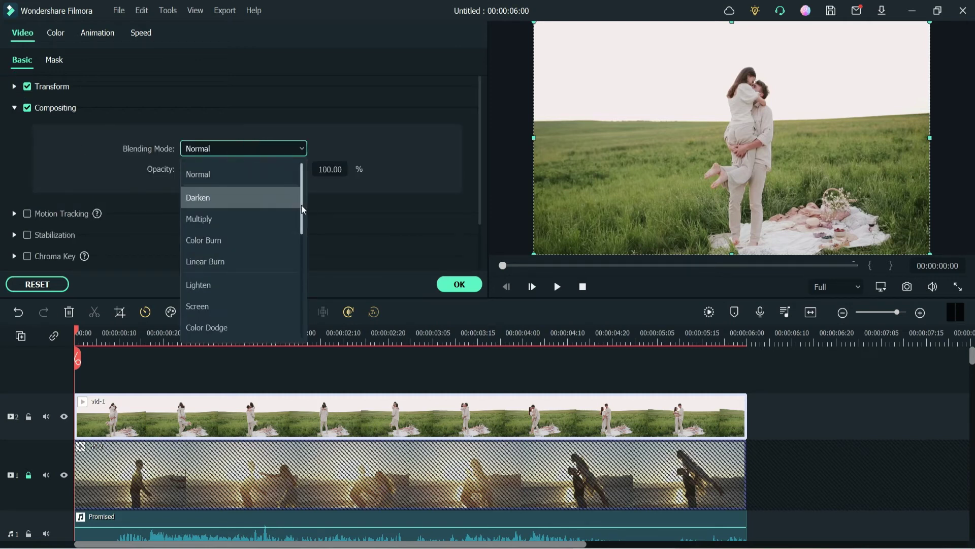
pyautogui.moveTo(301, 205); pyautogui.dragTo(292, 259)
pyautogui.click(245, 263)
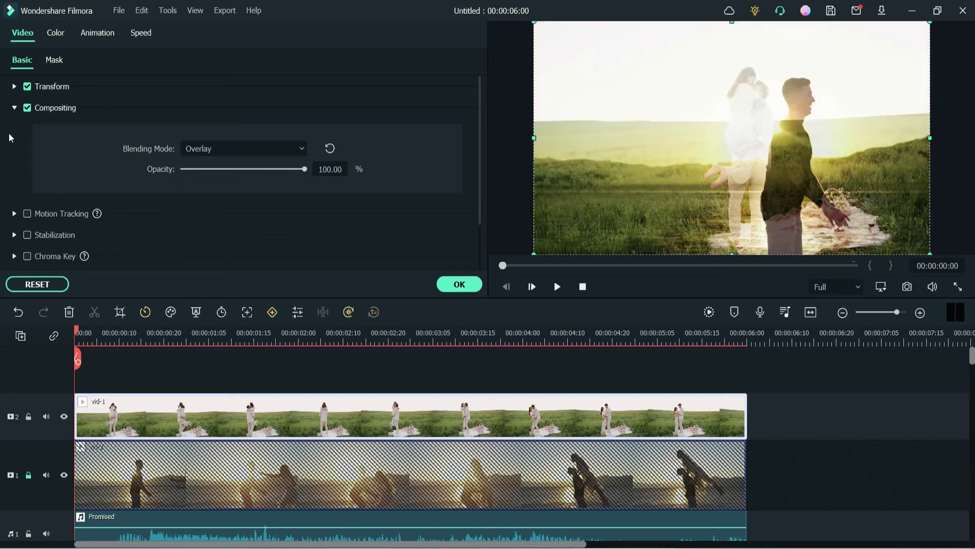
pyautogui.click(14, 108)
# Position vid-1 at X -179.8, Y 0.0 and scale it to 137.50%
pyautogui.click(14, 86)
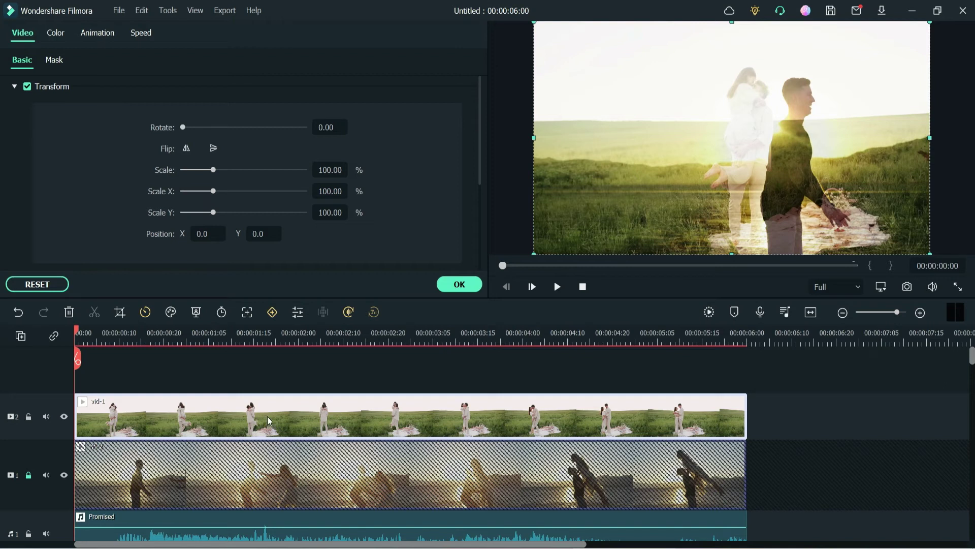
pyautogui.moveTo(642, 167); pyautogui.dragTo(574, 163)
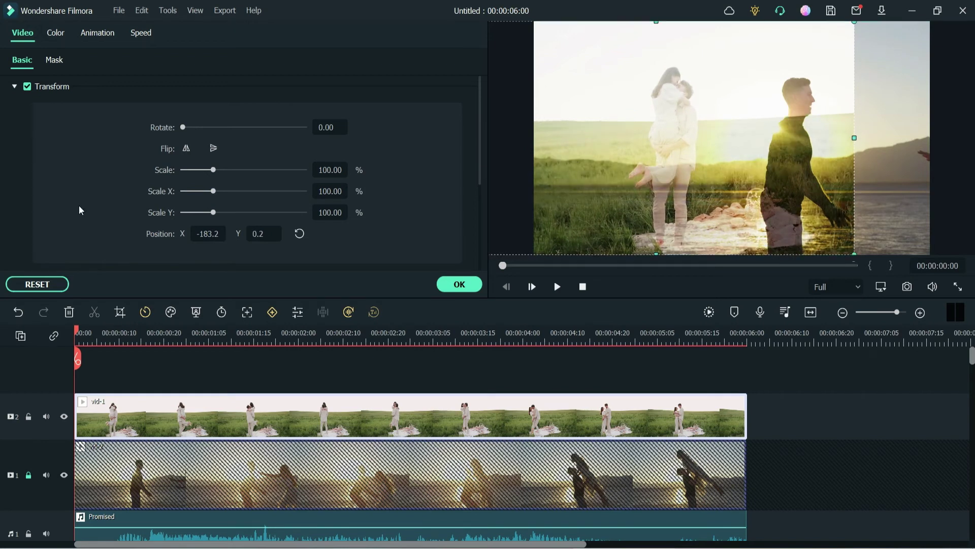
pyautogui.moveTo(213, 171); pyautogui.dragTo(225, 172)
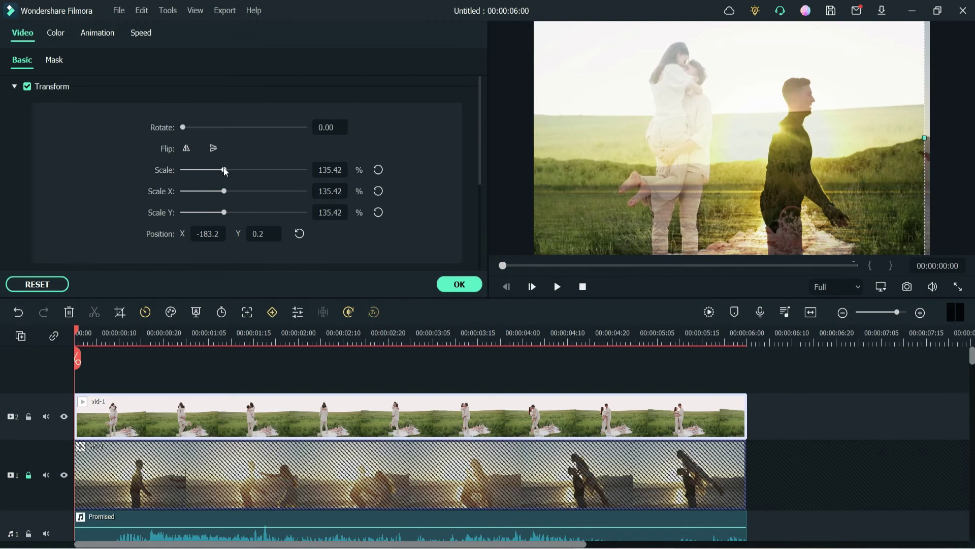
pyautogui.moveTo(223, 167); pyautogui.dragTo(223, 167)
pyautogui.moveTo(548, 150); pyautogui.dragTo(548, 150)
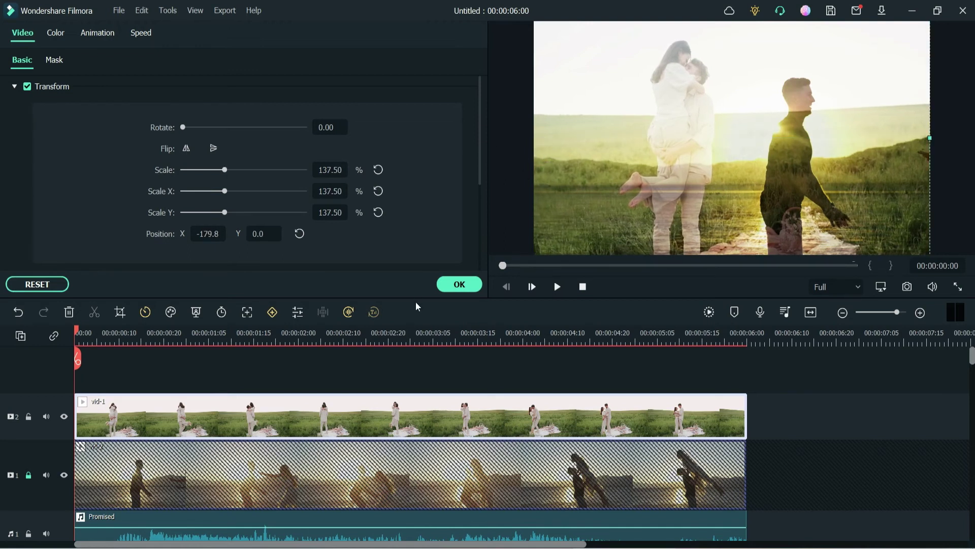
pyautogui.click(459, 285)
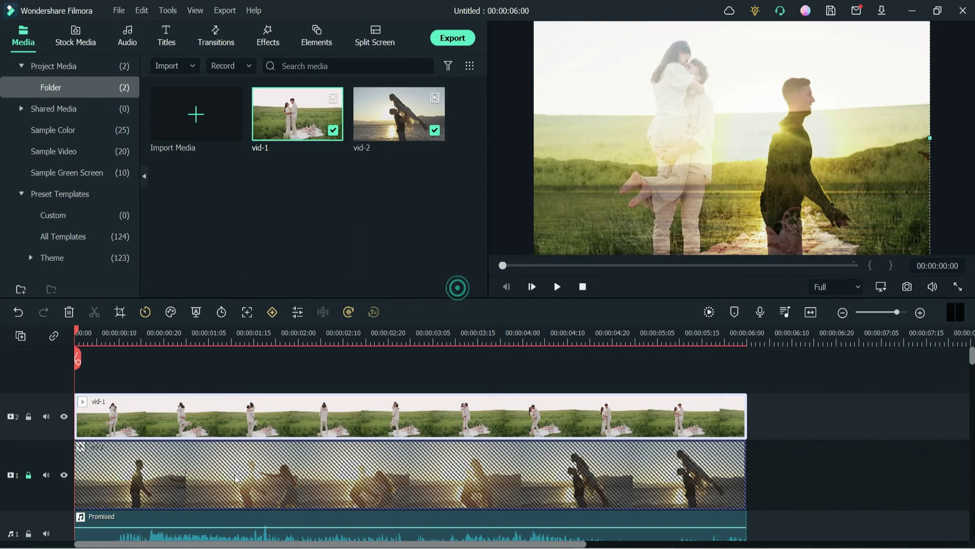
# Lock track 2, unlock track 1, and move vid-2 to X 93.4 at 120.83% scale
pyautogui.click(28, 418)
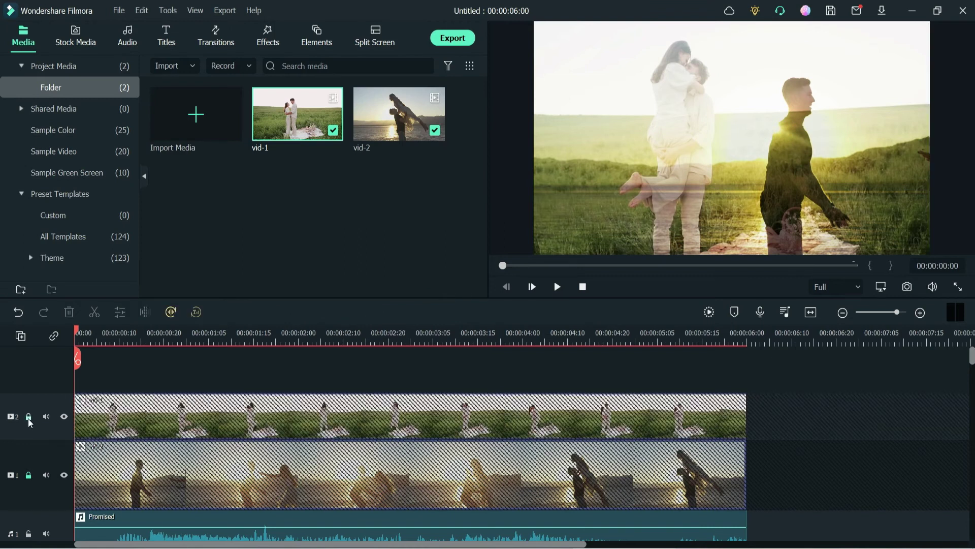
pyautogui.click(29, 478)
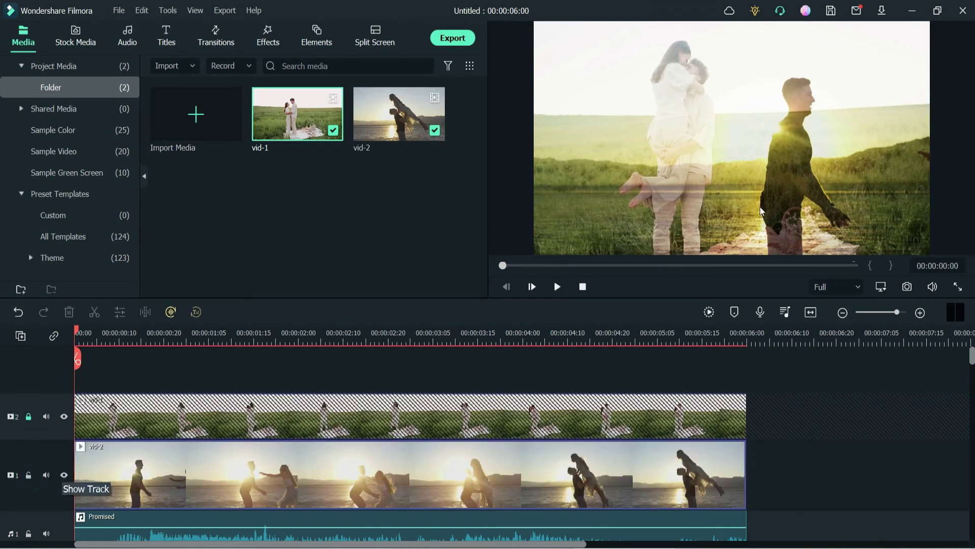
pyautogui.click(824, 170)
pyautogui.moveTo(824, 170); pyautogui.dragTo(836, 171)
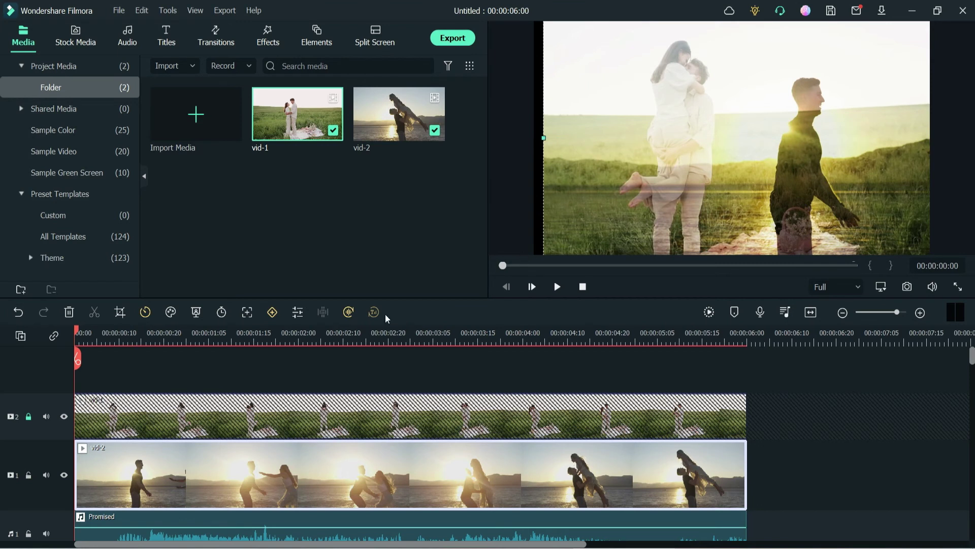
pyautogui.doubleClick(179, 482)
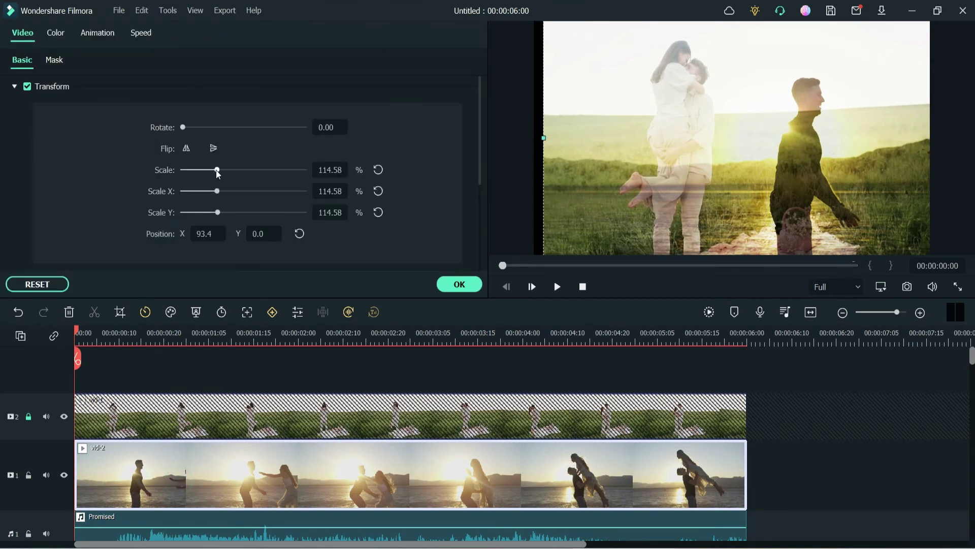
pyautogui.moveTo(217, 174); pyautogui.dragTo(220, 174)
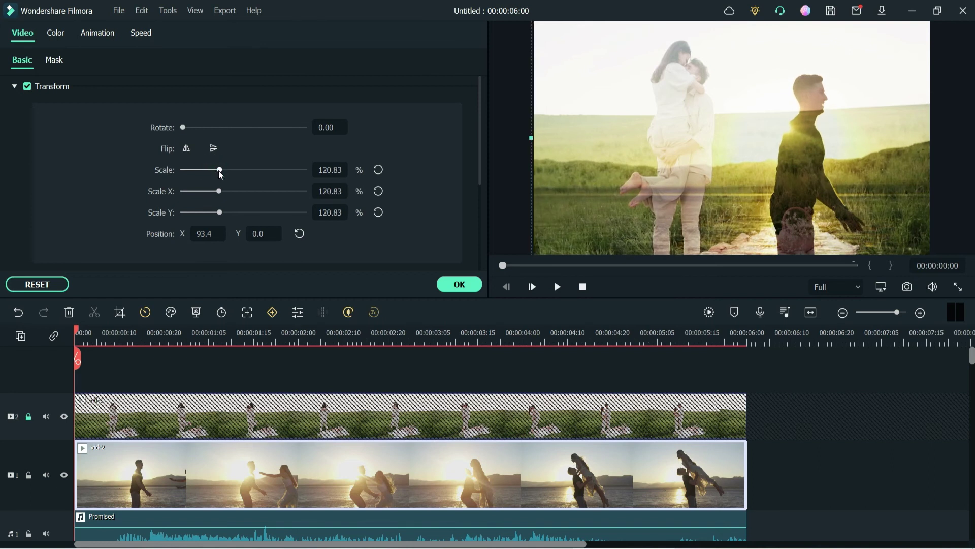
pyautogui.click(460, 284)
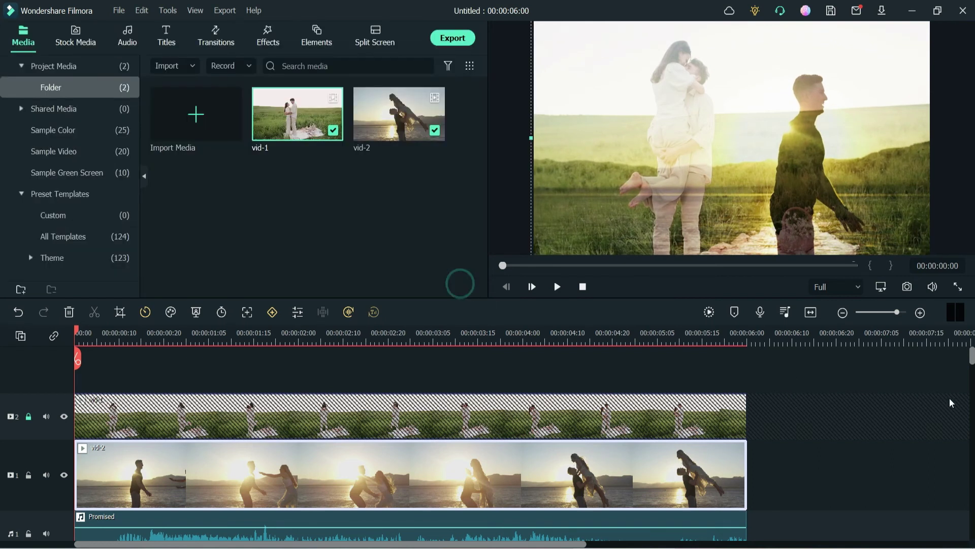
pyautogui.press('space')
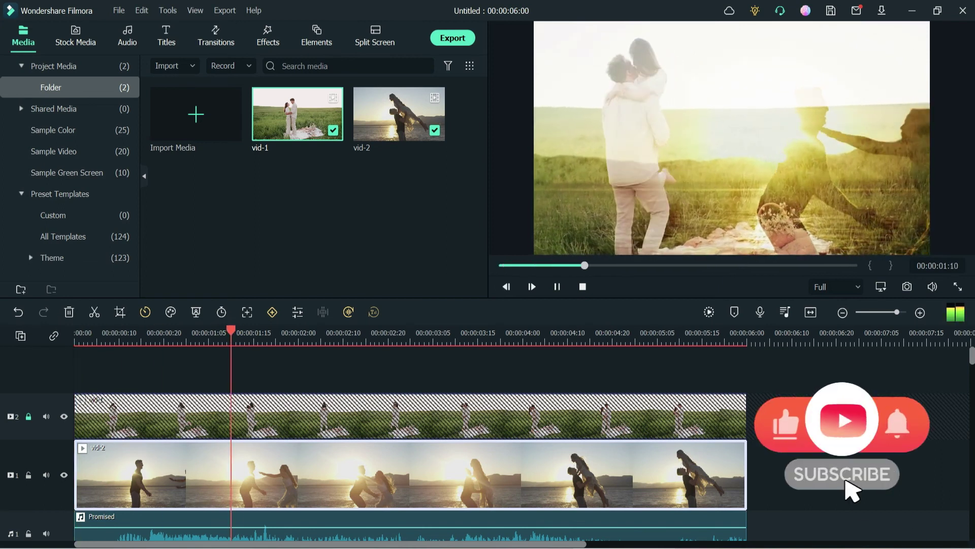